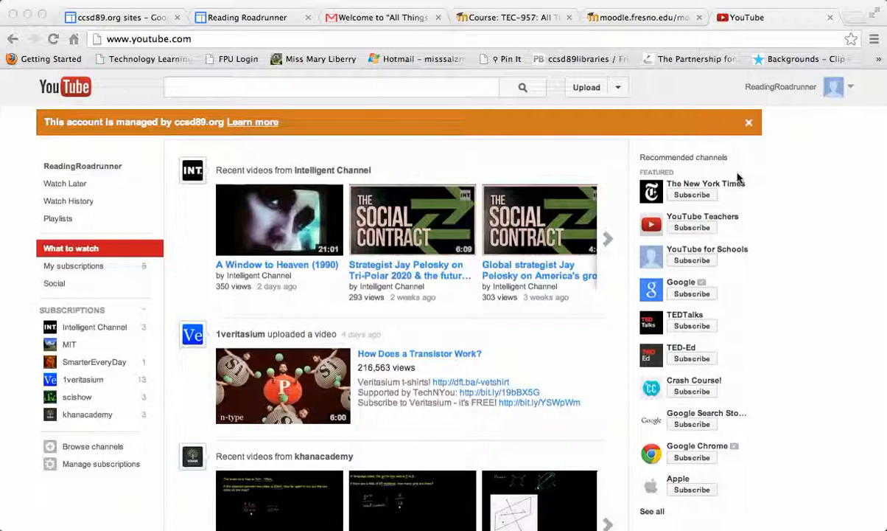
Step: Subscribe to The New York Times channel and accept public sharing of subscriptions
{"action": "left_click", "coordinate": [700, 195]}
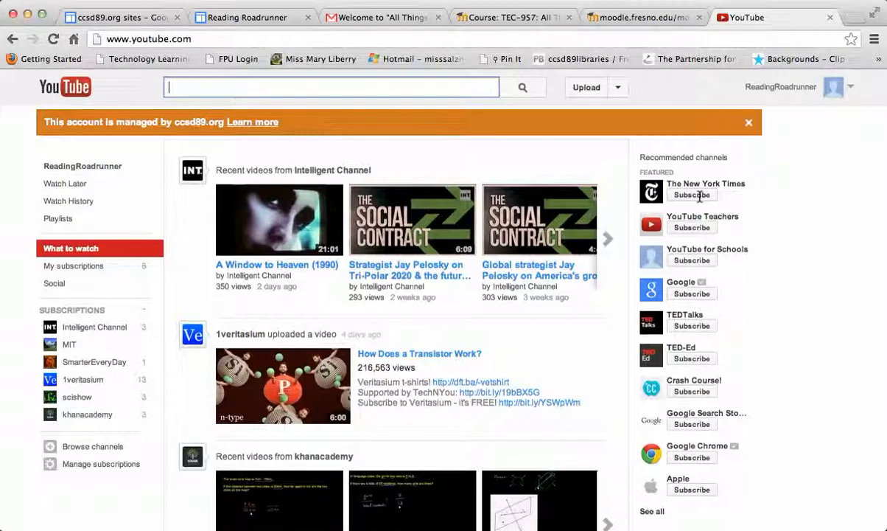
{"action": "left_click", "coordinate": [699, 196]}
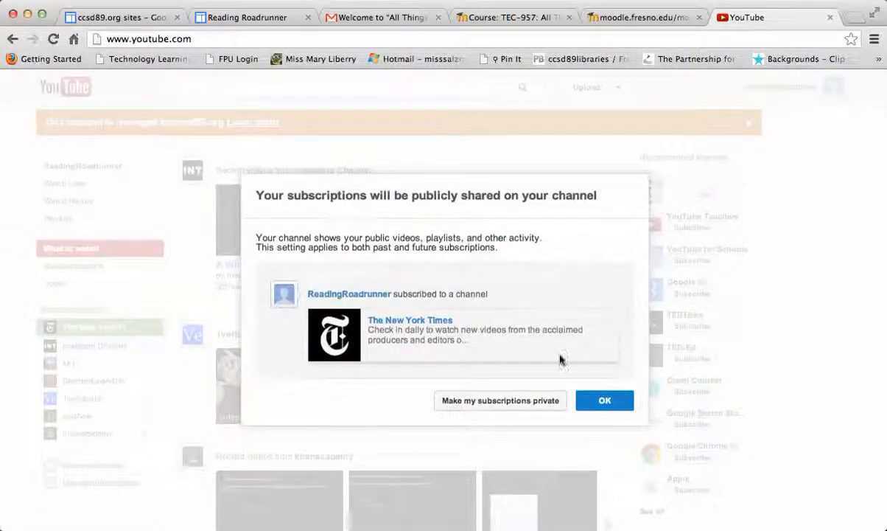
{"action": "left_click", "coordinate": [595, 409]}
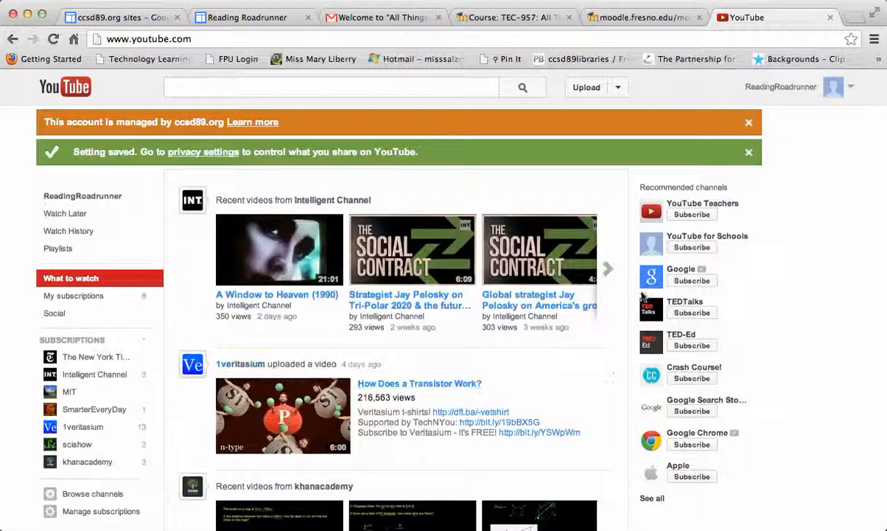
Step: Subscribe to the recommended channels YouTube Teachers, YouTube for Schools, Google, TEDTalks, TED-Ed, Google Chrome and Apple
{"action": "left_click", "coordinate": [693, 215]}
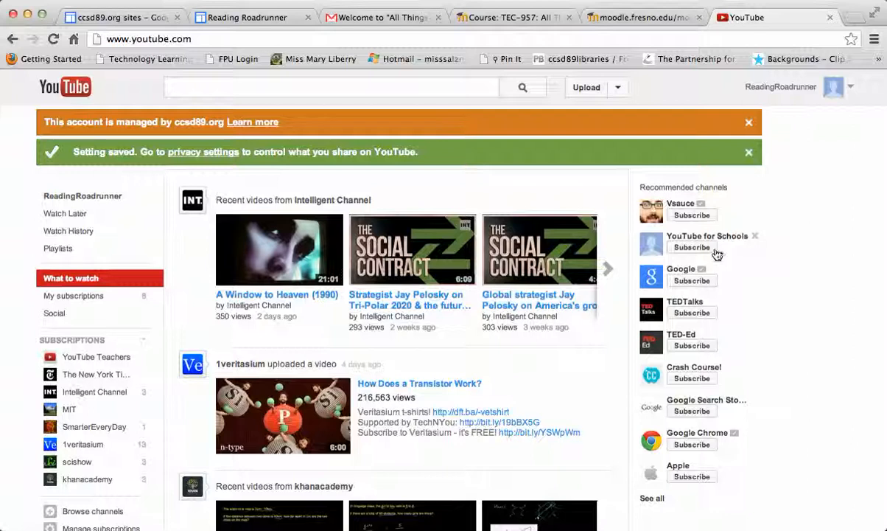
{"action": "left_click", "coordinate": [708, 250]}
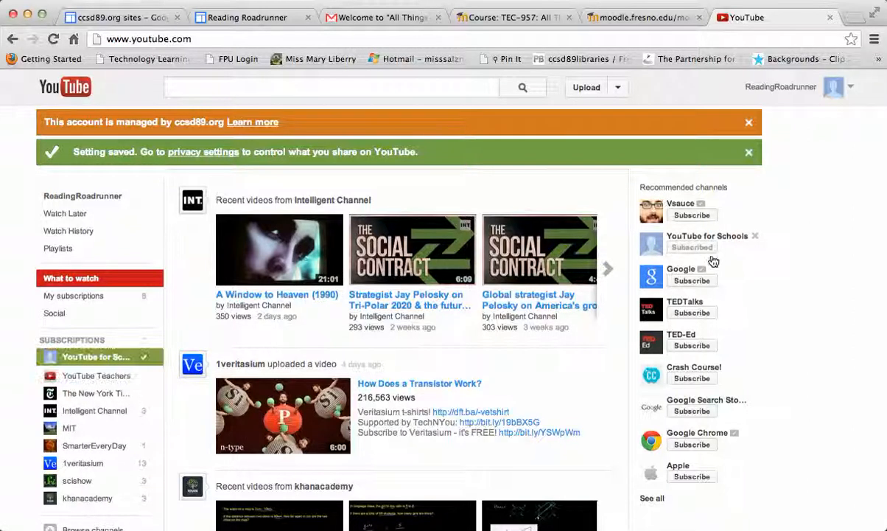
{"action": "left_click", "coordinate": [707, 282]}
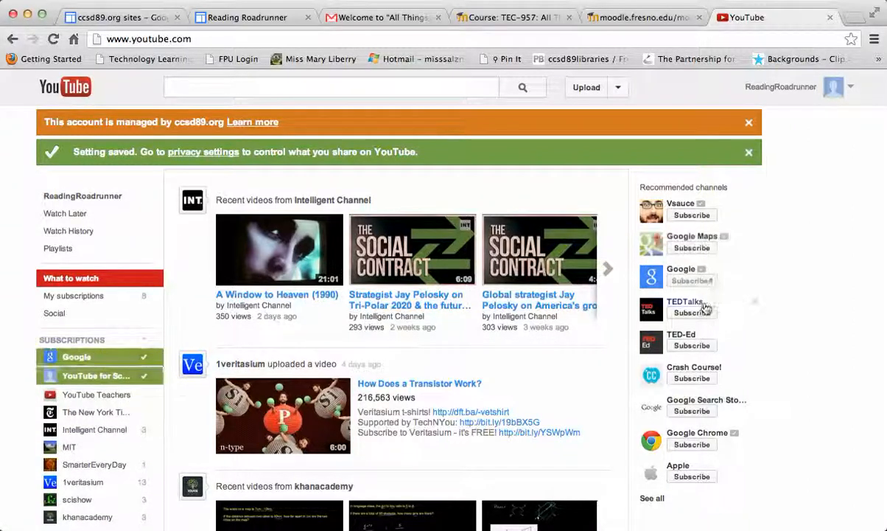
{"action": "left_click", "coordinate": [704, 313]}
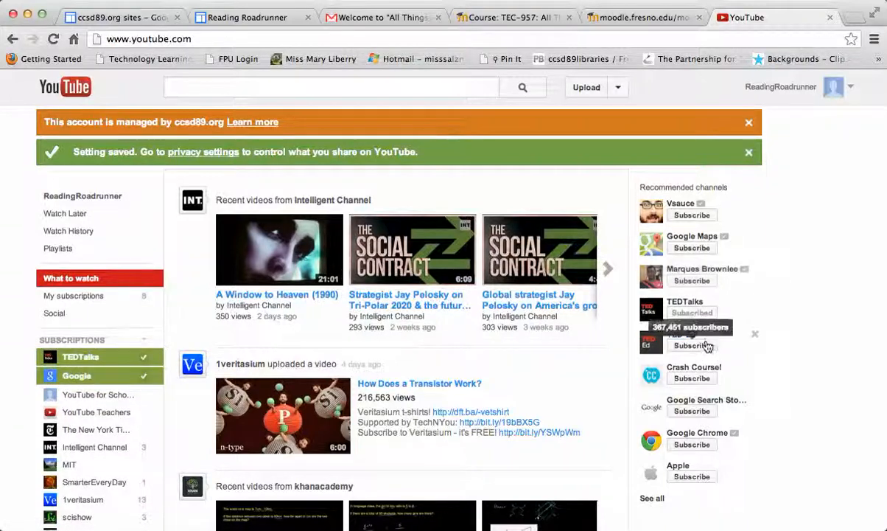
{"action": "left_click", "coordinate": [706, 346]}
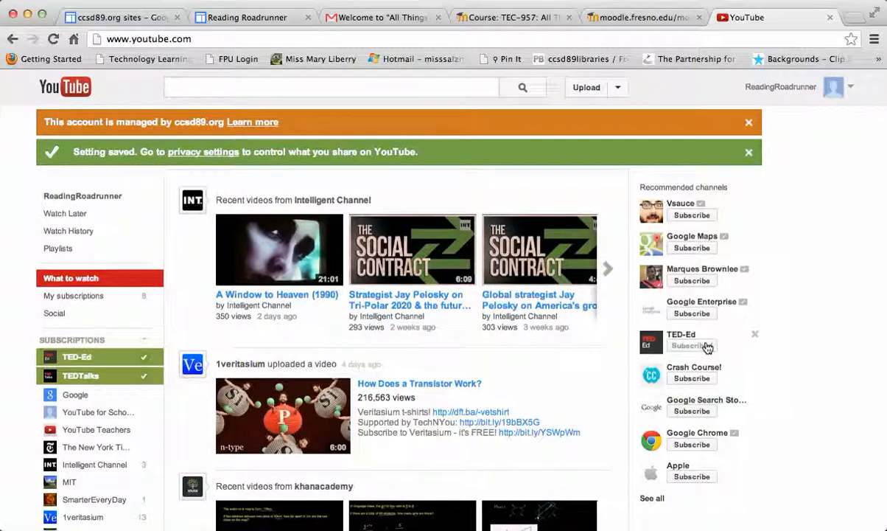
{"action": "left_click", "coordinate": [699, 444]}
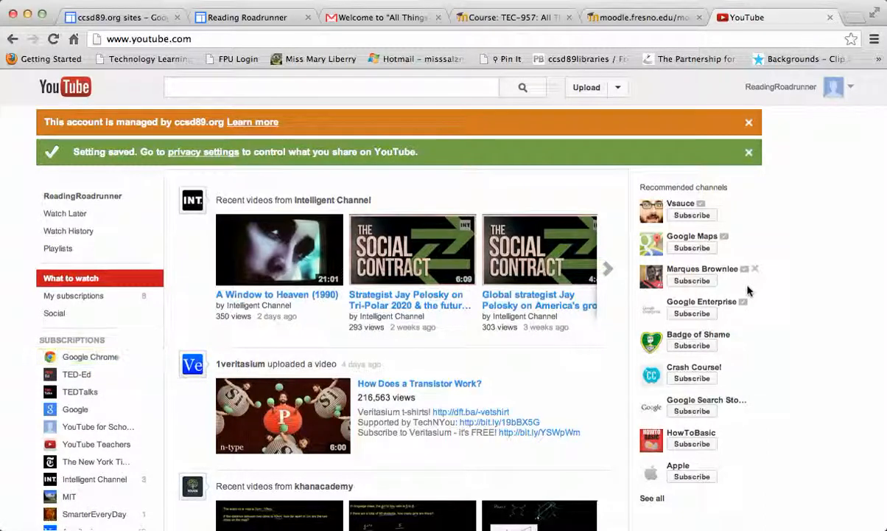
{"action": "left_click", "coordinate": [683, 479]}
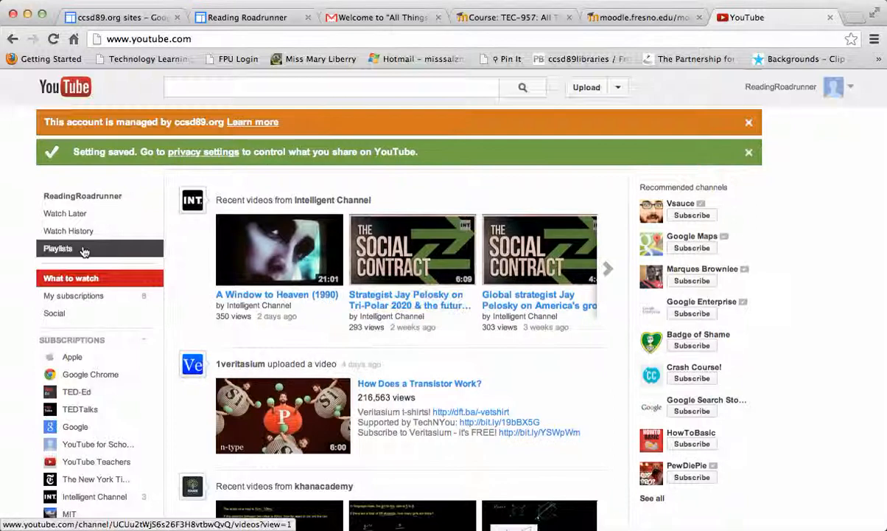
Step: Open the My subscriptions feed and look through the recent uploads from the subscribed channels
{"action": "scroll", "coordinate": [84, 251], "scroll_direction": "down", "scroll_amount": 2}
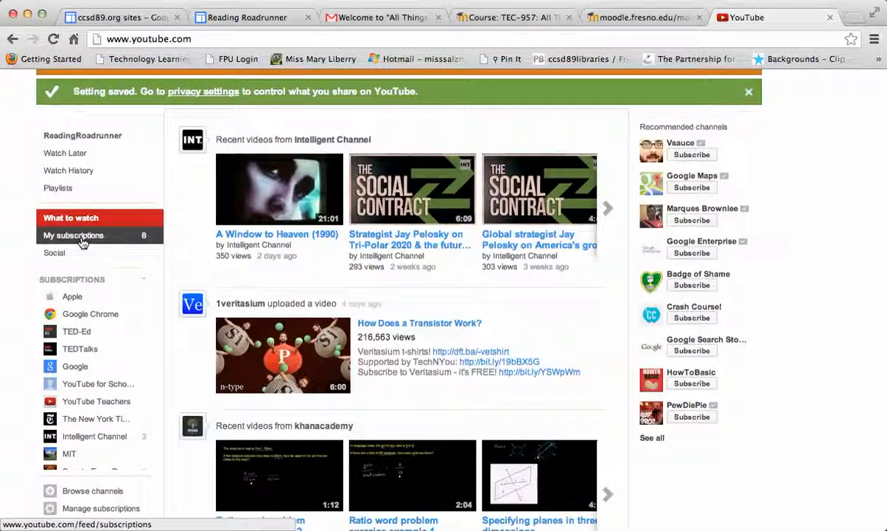
{"action": "left_click", "coordinate": [84, 237]}
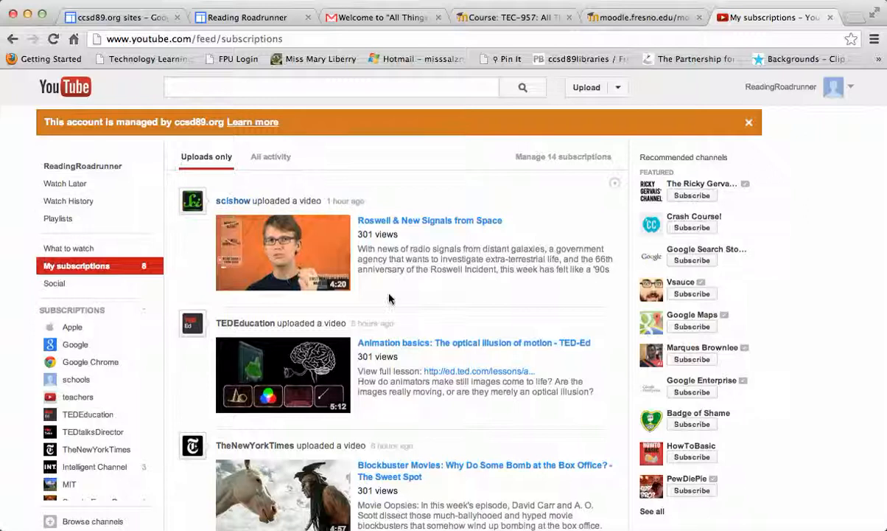
{"action": "scroll", "coordinate": [365, 275], "scroll_direction": "down", "scroll_amount": 1}
{"action": "scroll", "coordinate": [389, 297], "scroll_direction": "down", "scroll_amount": 5}
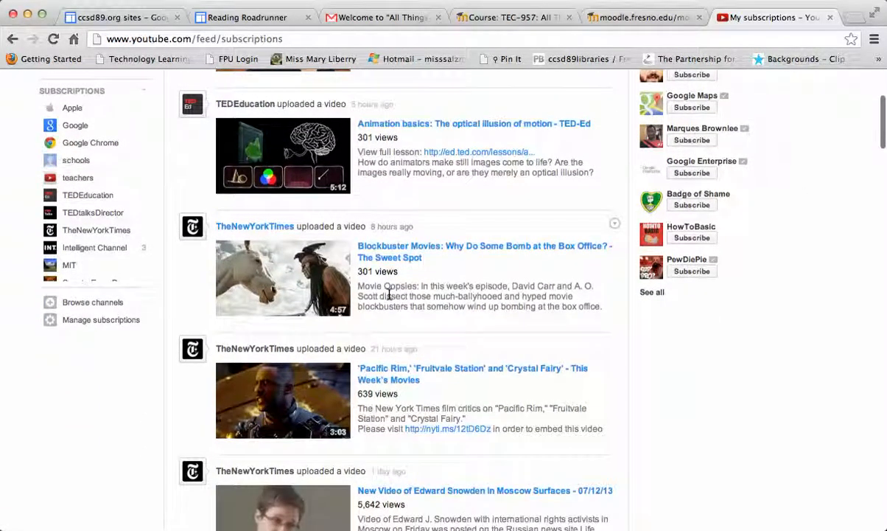
{"action": "scroll", "coordinate": [389, 296], "scroll_direction": "down", "scroll_amount": 7}
{"action": "scroll", "coordinate": [389, 297], "scroll_direction": "up", "scroll_amount": 12}
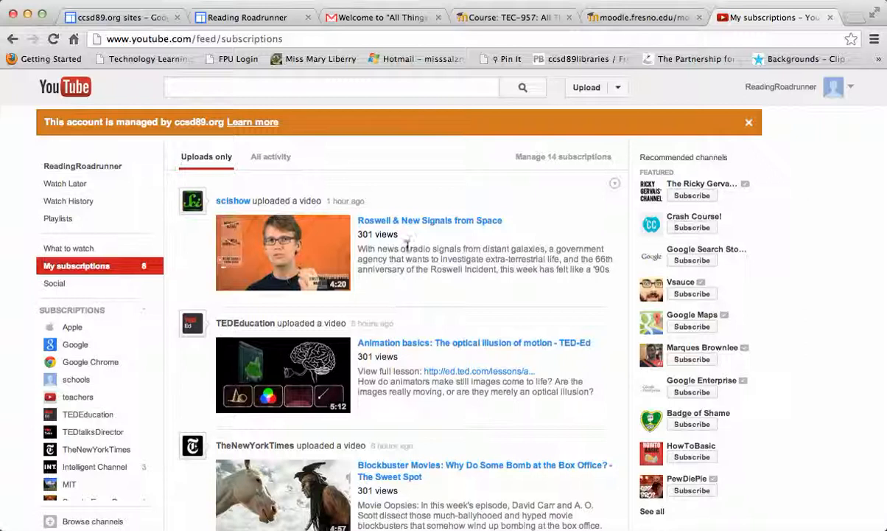
Step: Open scishow's video "Roswell & New Signals from Space" and look over its description and comments
{"action": "left_click", "coordinate": [423, 222]}
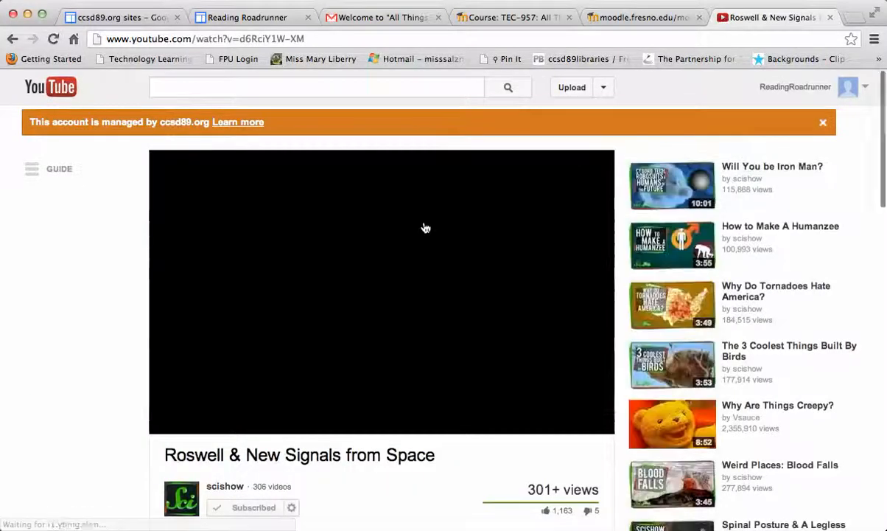
{"action": "scroll", "coordinate": [394, 316], "scroll_direction": "down", "scroll_amount": 10}
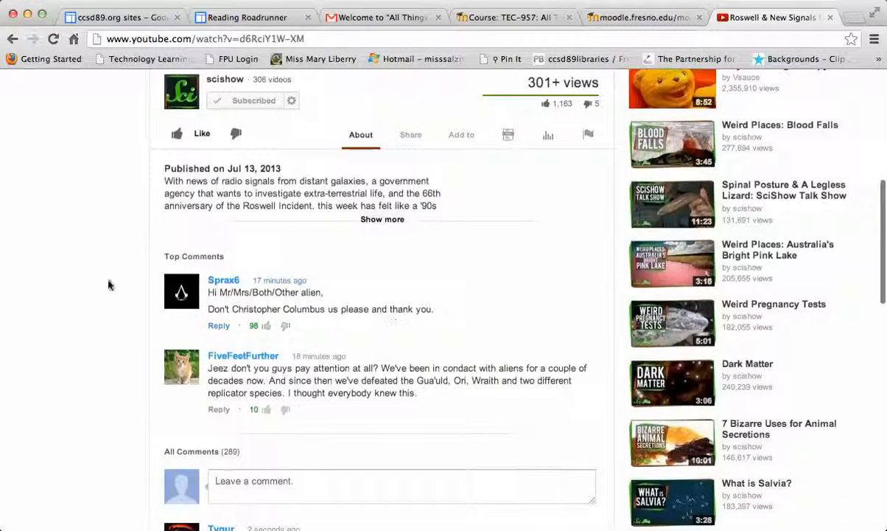
{"action": "scroll", "coordinate": [337, 357], "scroll_direction": "down", "scroll_amount": 1}
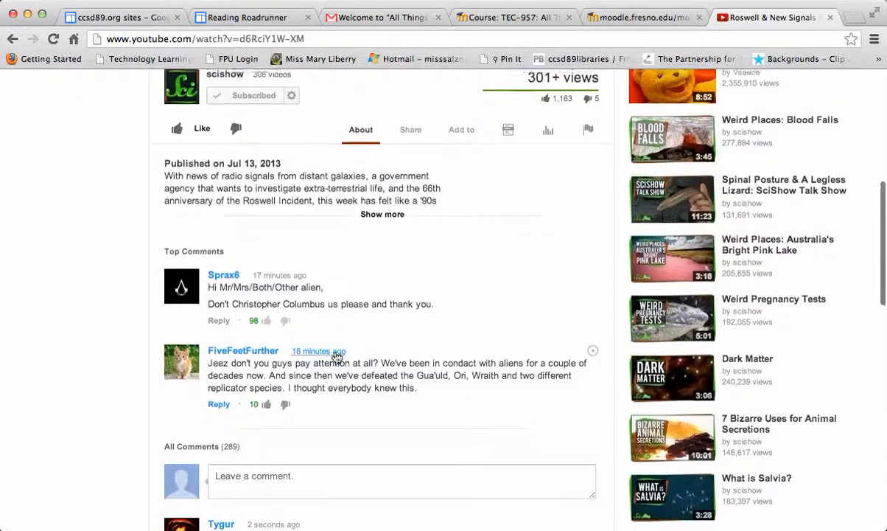
{"action": "scroll", "coordinate": [336, 356], "scroll_direction": "up", "scroll_amount": 4}
{"action": "scroll", "coordinate": [335, 357], "scroll_direction": "up", "scroll_amount": 4}
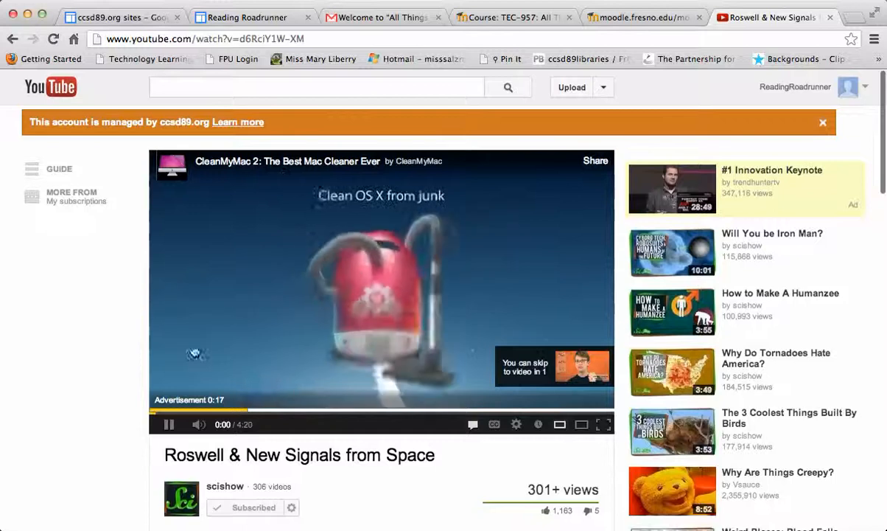
Step: Skip the advertisement before the scishow video and pause the video at its start
{"action": "left_click", "coordinate": [167, 425]}
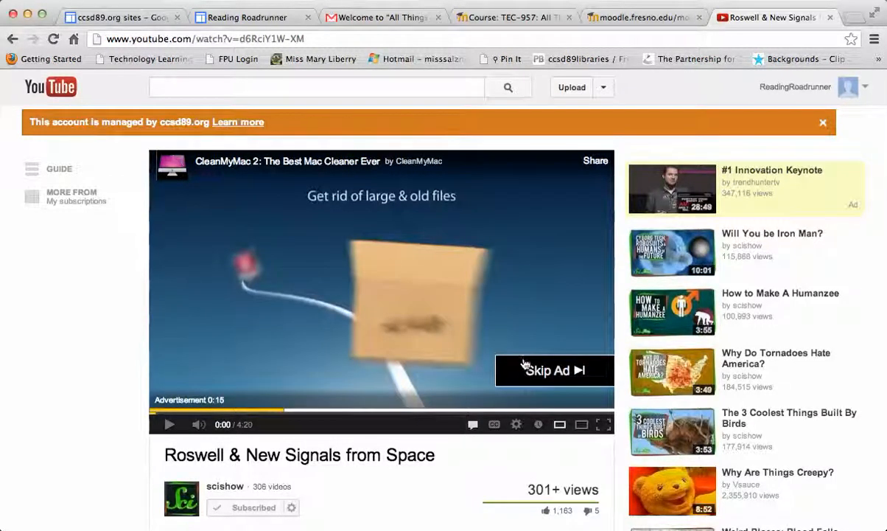
{"action": "left_click", "coordinate": [537, 378]}
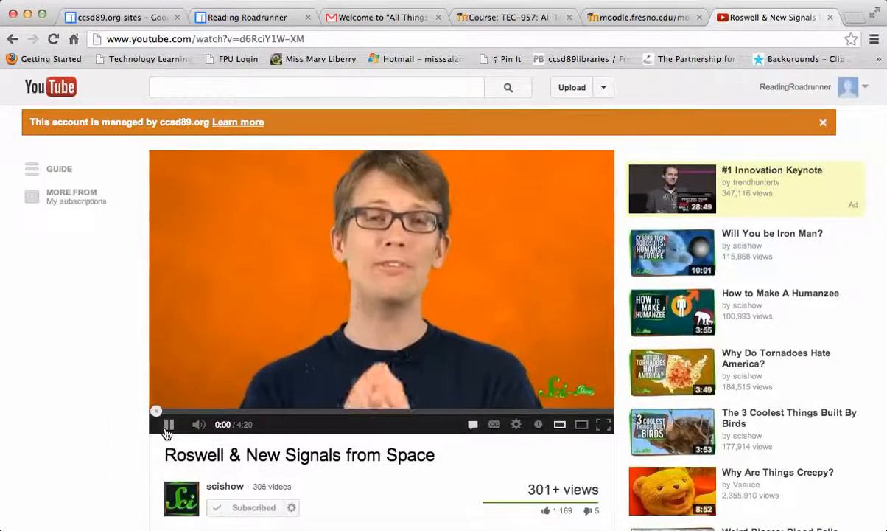
{"action": "left_click", "coordinate": [167, 433]}
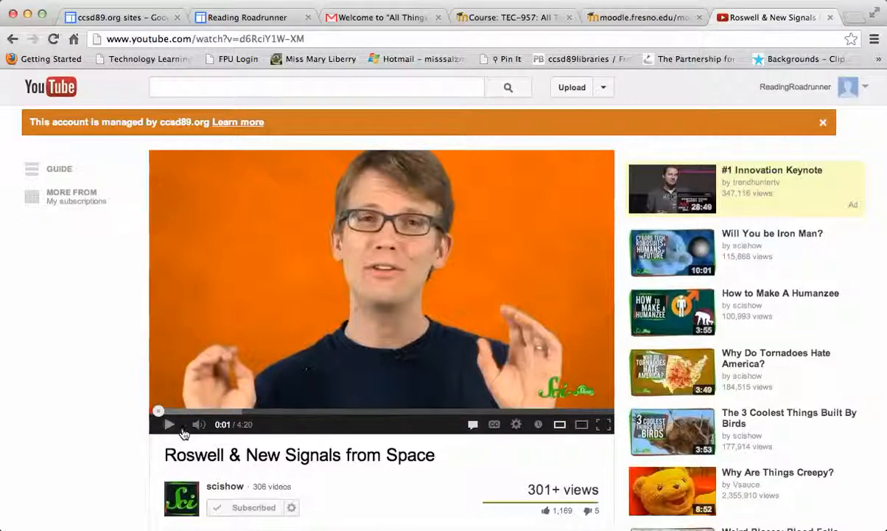
Step: Examine the sharing options for the scishow video, including the short link, the embed option and the email form
{"action": "mouse_move", "coordinate": [200, 435]}
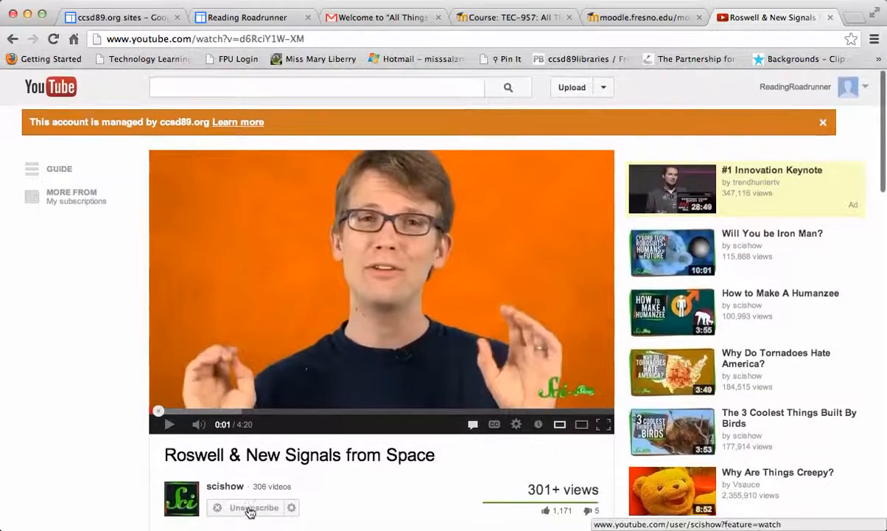
{"action": "scroll", "coordinate": [248, 507], "scroll_direction": "down", "scroll_amount": 3}
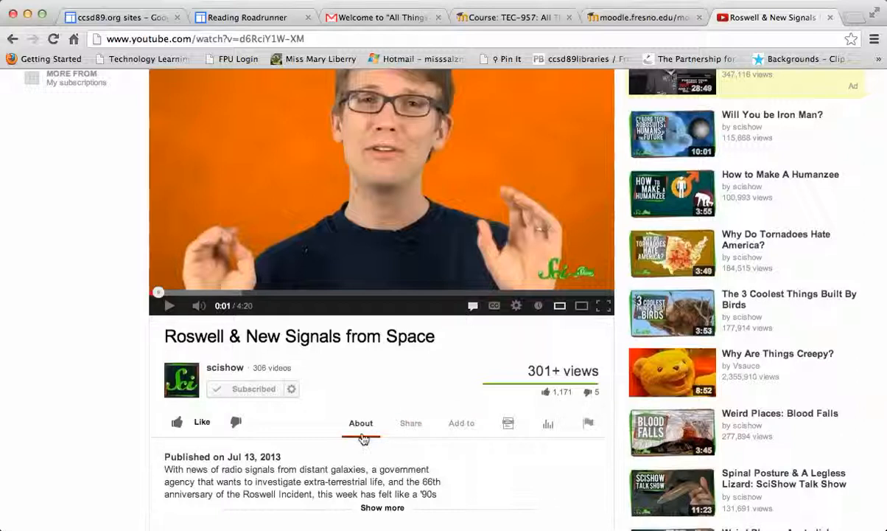
{"action": "scroll", "coordinate": [359, 440], "scroll_direction": "down", "scroll_amount": 3}
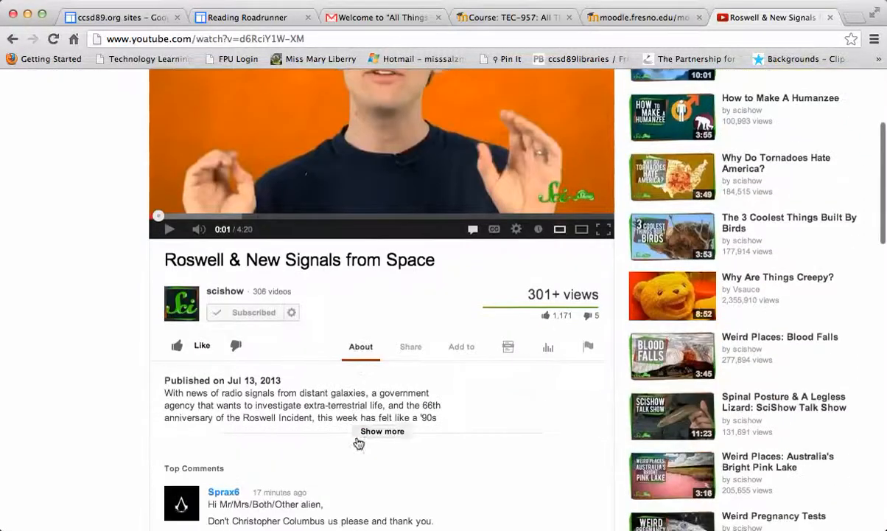
{"action": "left_click", "coordinate": [412, 348]}
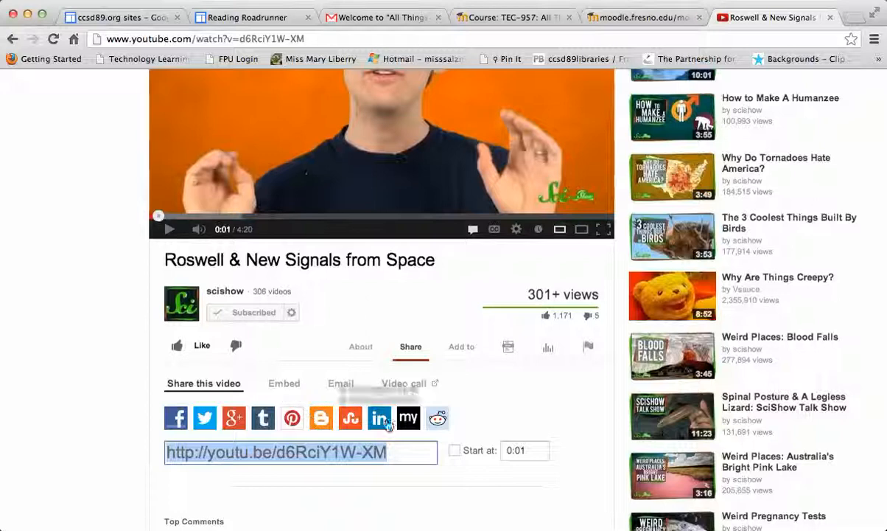
{"action": "left_click", "coordinate": [293, 388]}
{"action": "left_click", "coordinate": [337, 393]}
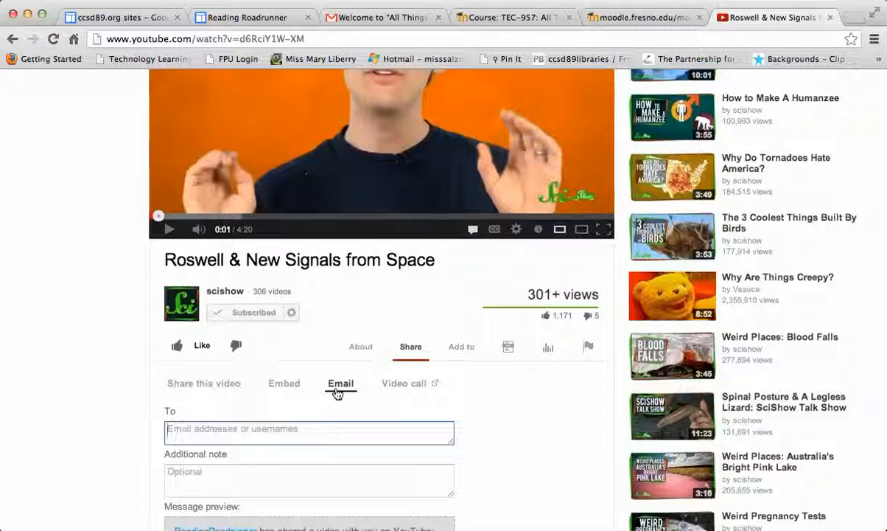
{"action": "scroll", "coordinate": [724, 250], "scroll_direction": "down", "scroll_amount": 5}
{"action": "scroll", "coordinate": [724, 251], "scroll_direction": "up", "scroll_amount": 10}
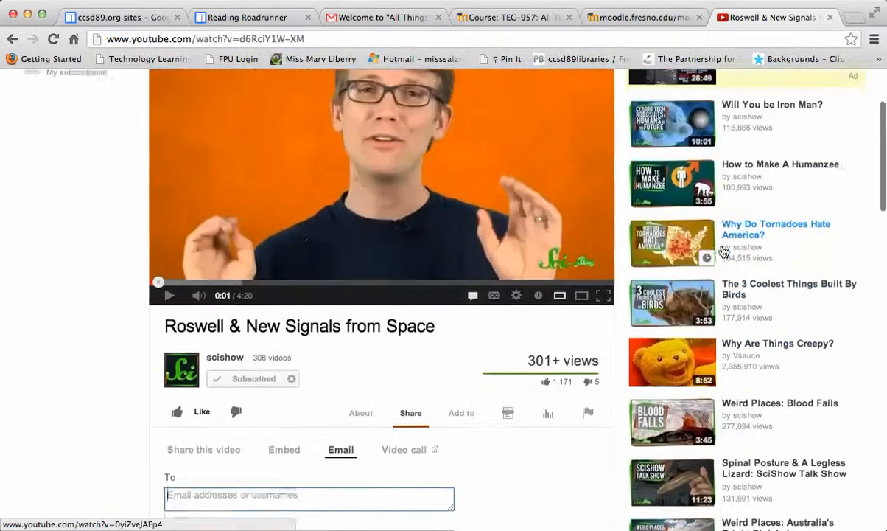